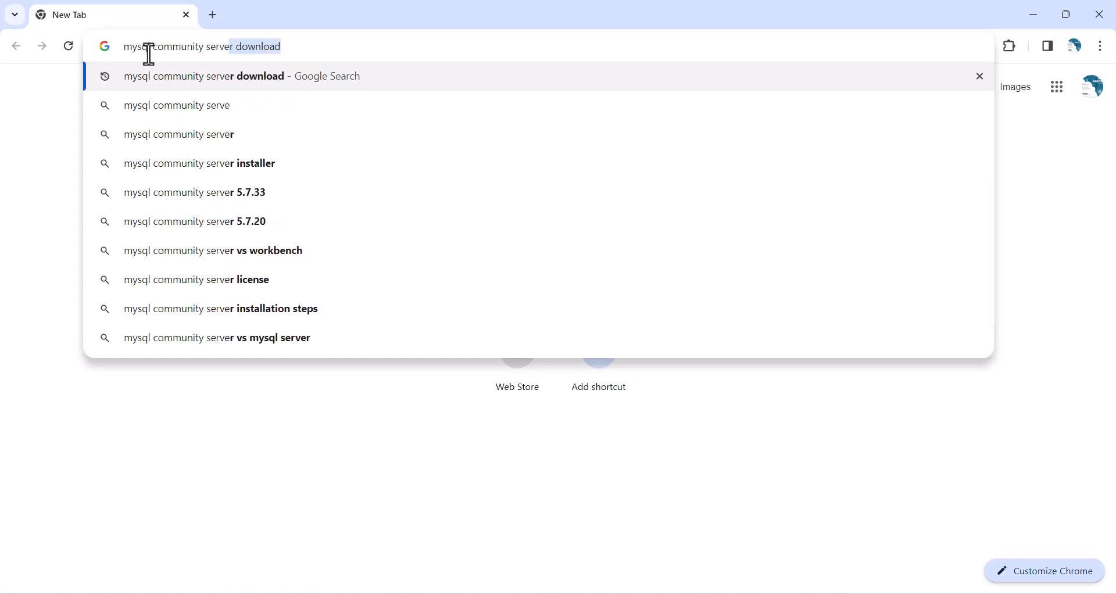
- Search for and open the MySQL Community Server 8.0.35 download page, scrolled to the Installer listing
key("Return")
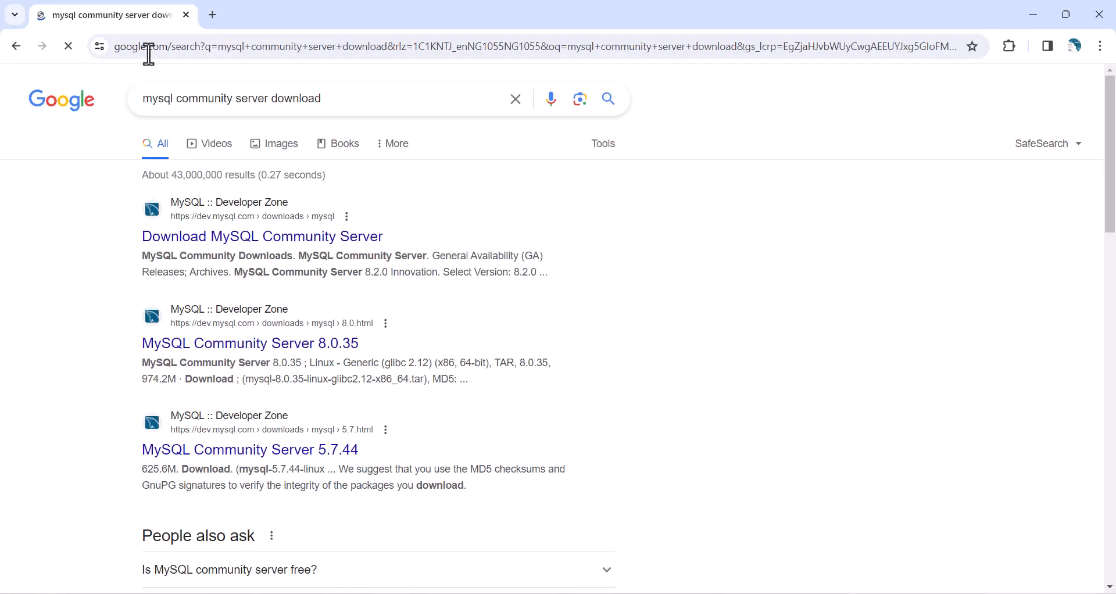
scroll(230, 375, "up", 1)
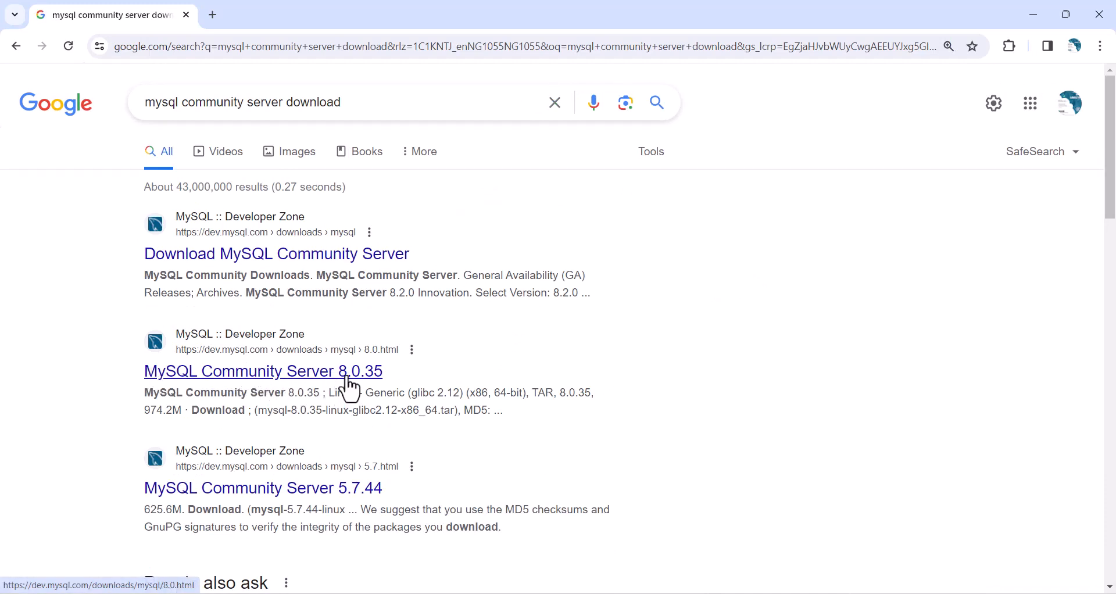
left_click(337, 387)
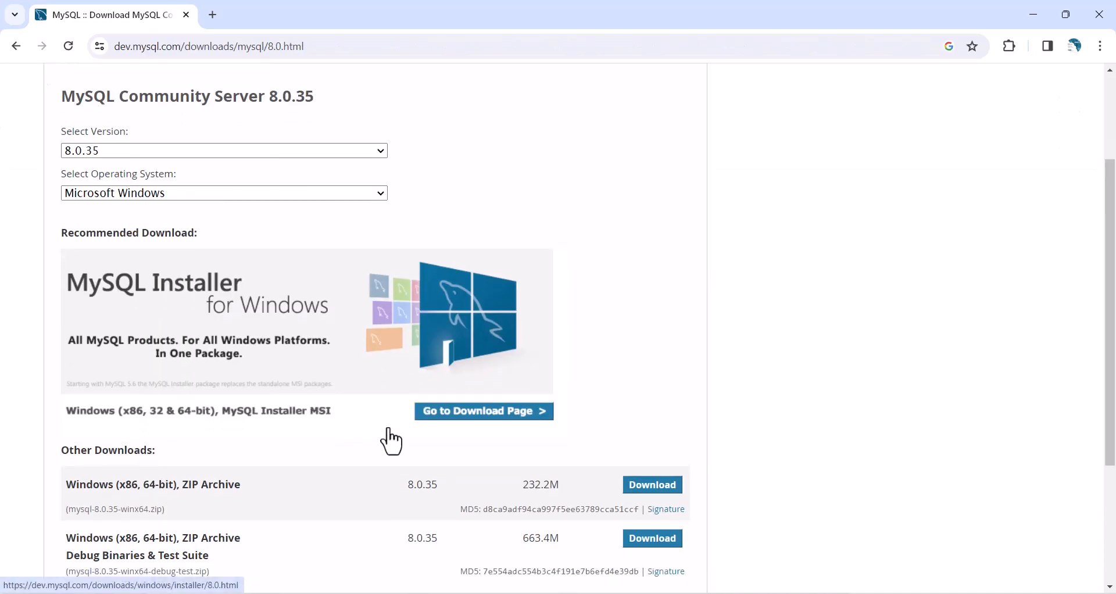
scroll(415, 491, "down", 1)
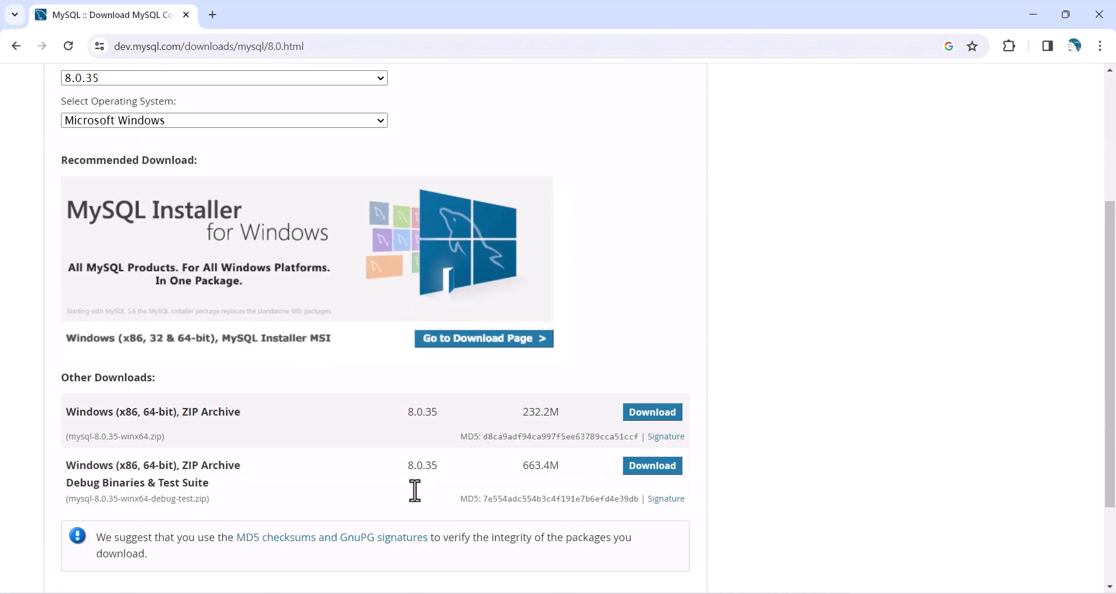
- Download the 288.6M MySQL Installer 8.0.35 MSI without signing in, then check the downloaded file
left_click(459, 346)
scroll(419, 308, "down", 1)
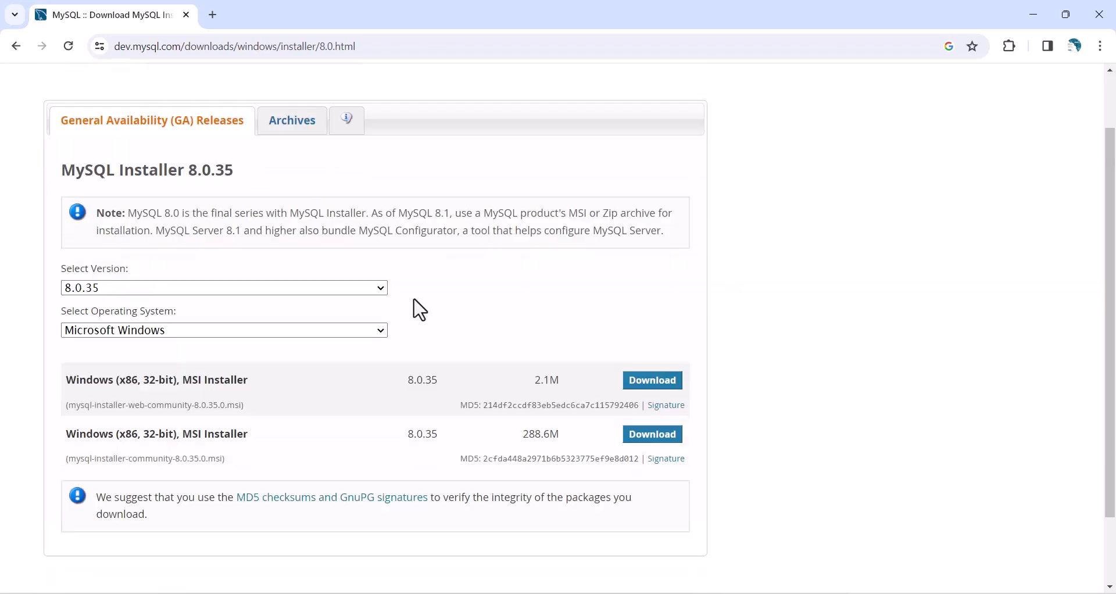
scroll(420, 310, "down", 1)
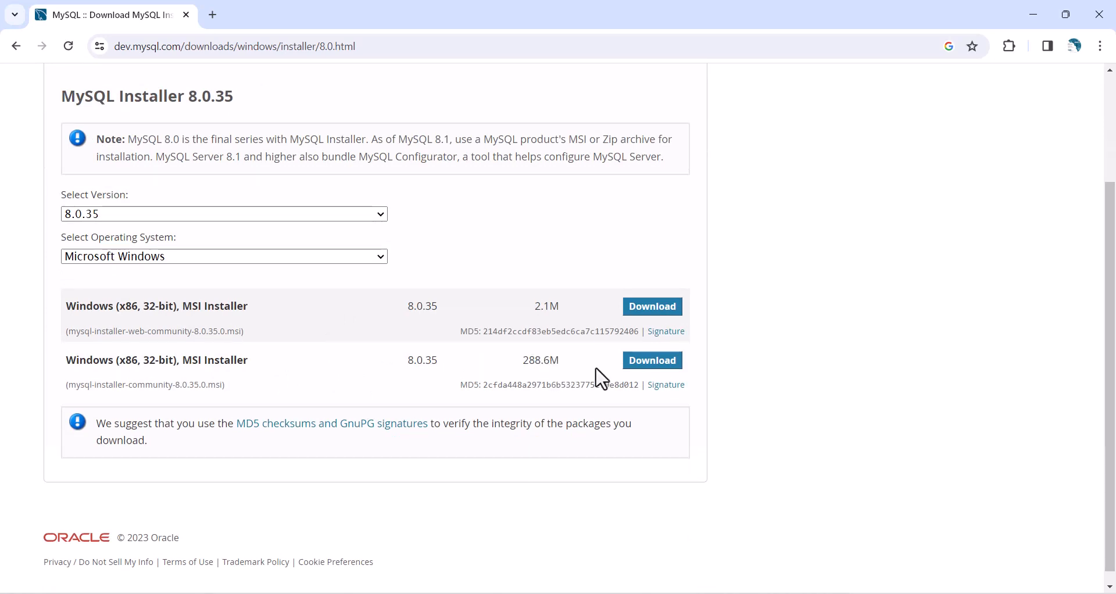
left_click(649, 373)
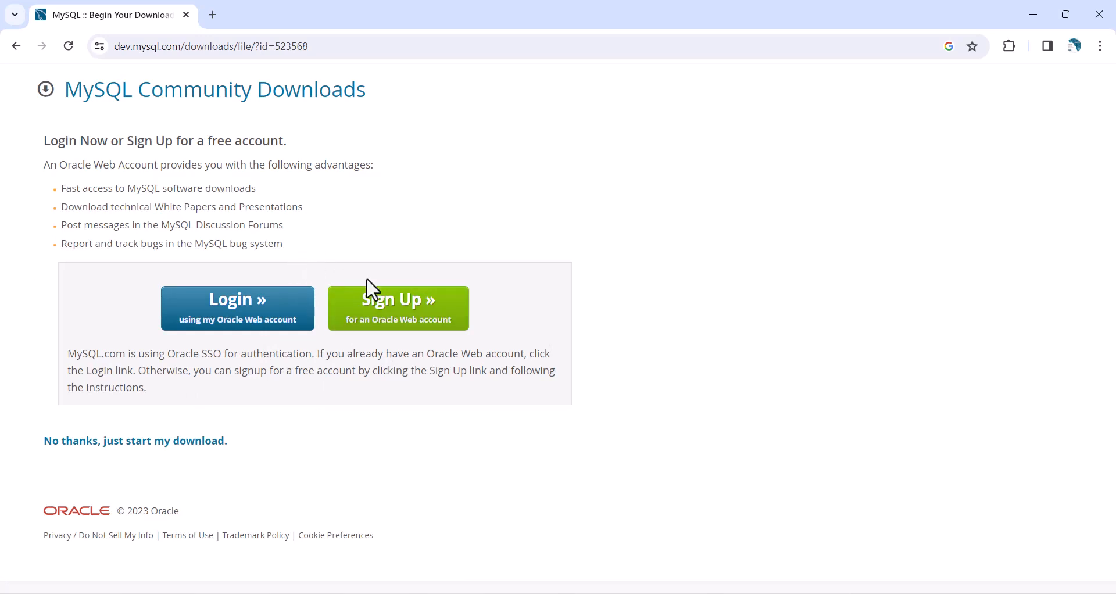
left_click(105, 442)
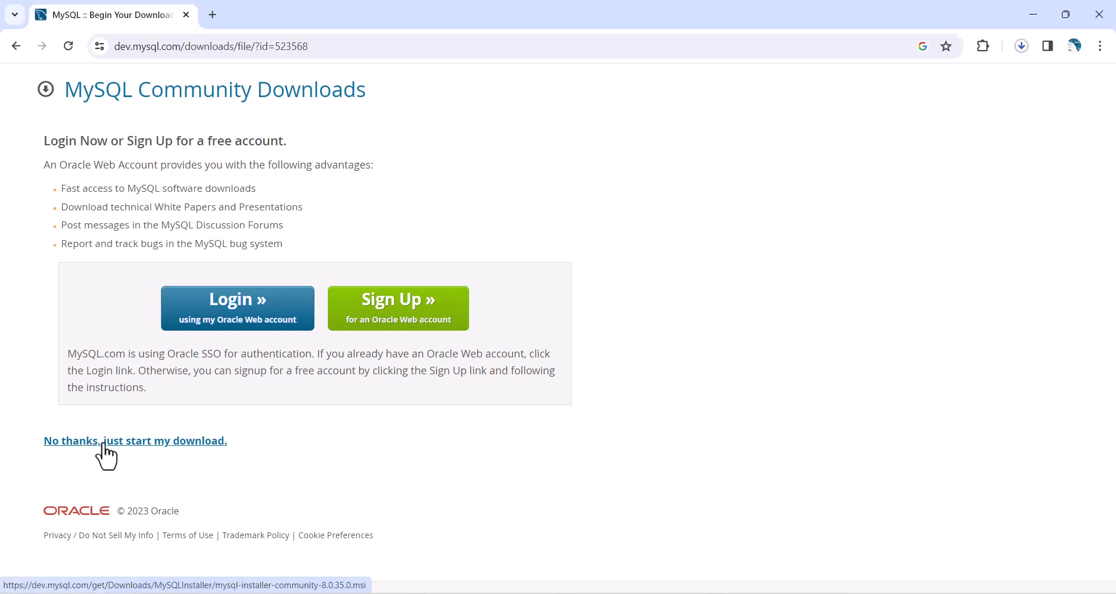
left_click(1024, 51)
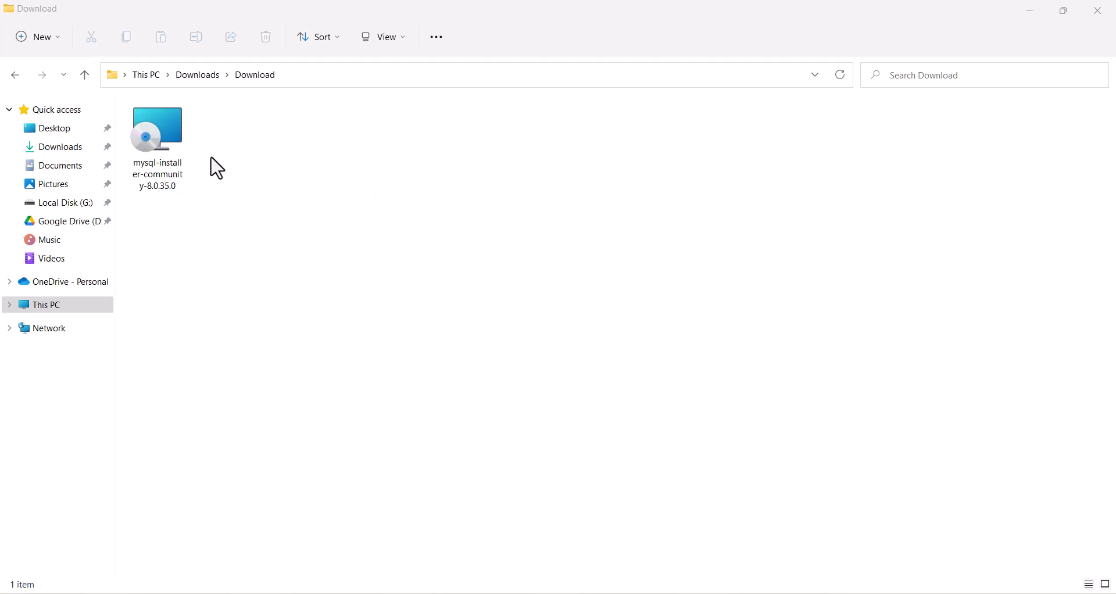
- Run mysql-installer-community-8.0.35.0 from the Download folder
double_click(163, 127)
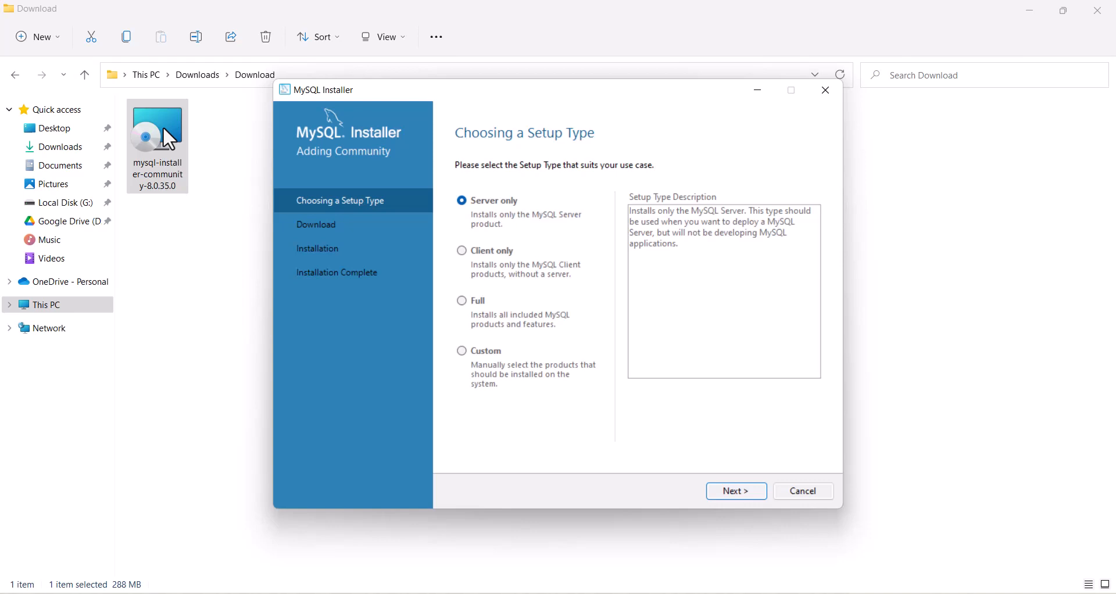
- Choose the Full setup type and download all six products, including Server 8.0.35 and Workbench 8.0.34
left_click(482, 300)
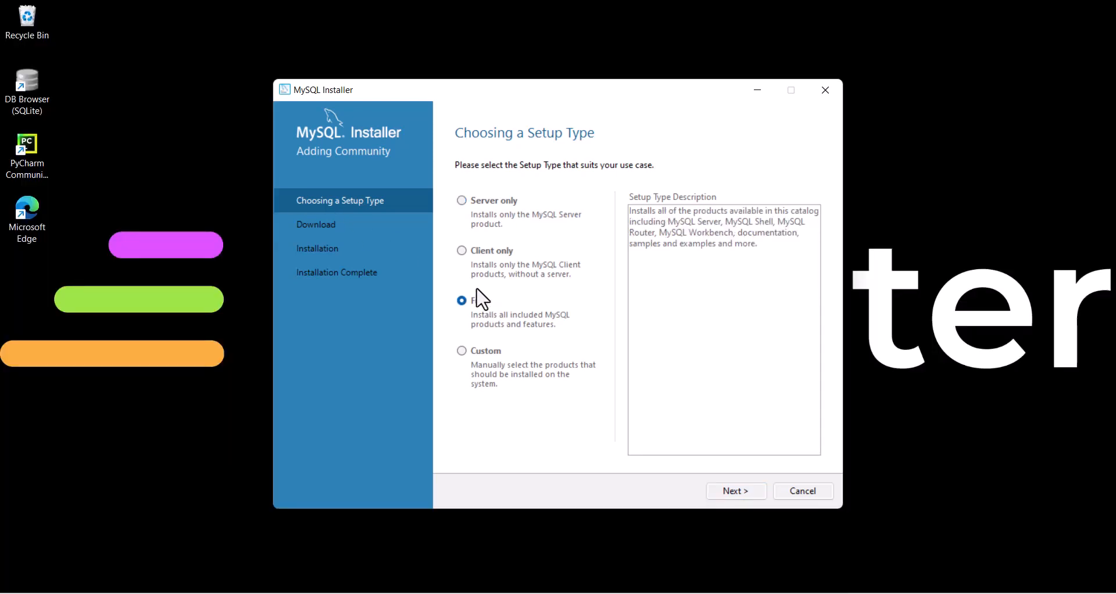
left_click(736, 491)
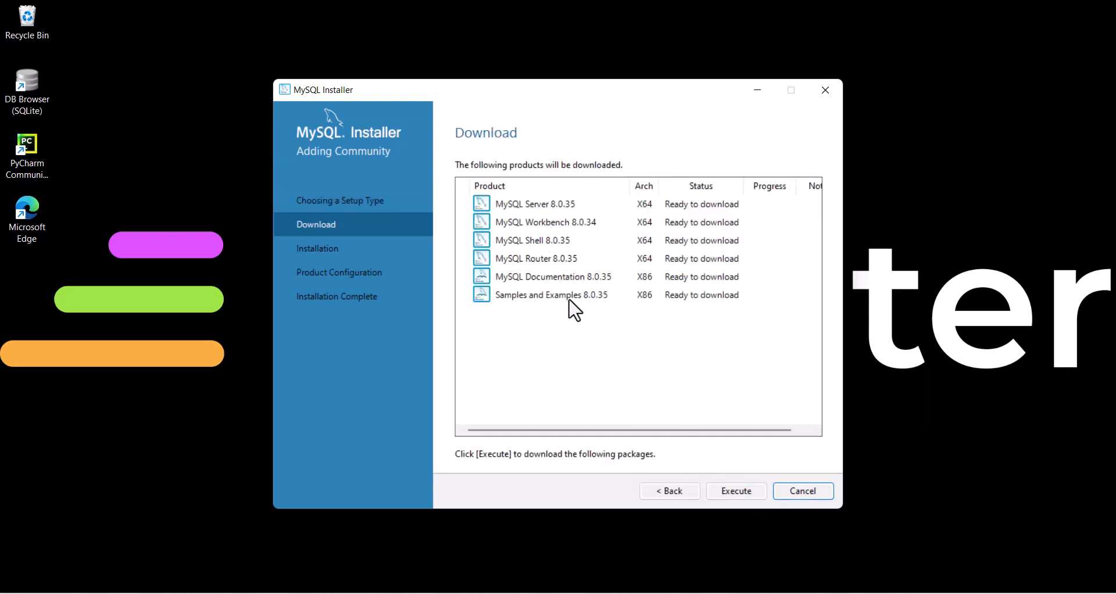
left_click(745, 490)
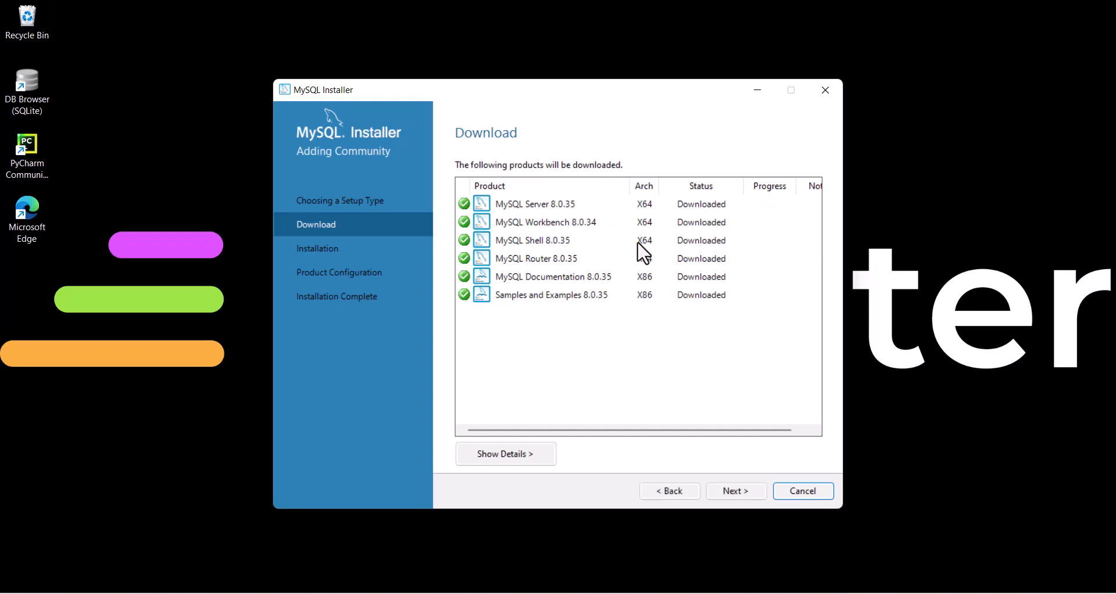
left_click(736, 491)
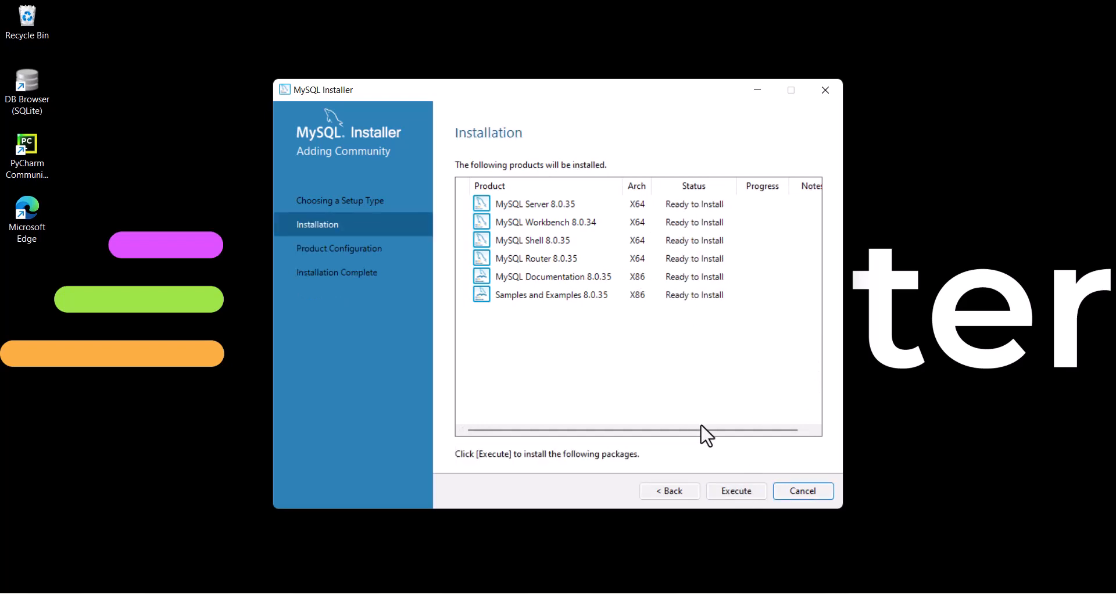
- Execute the installation of all six downloaded products until each reads Complete
left_click(744, 490)
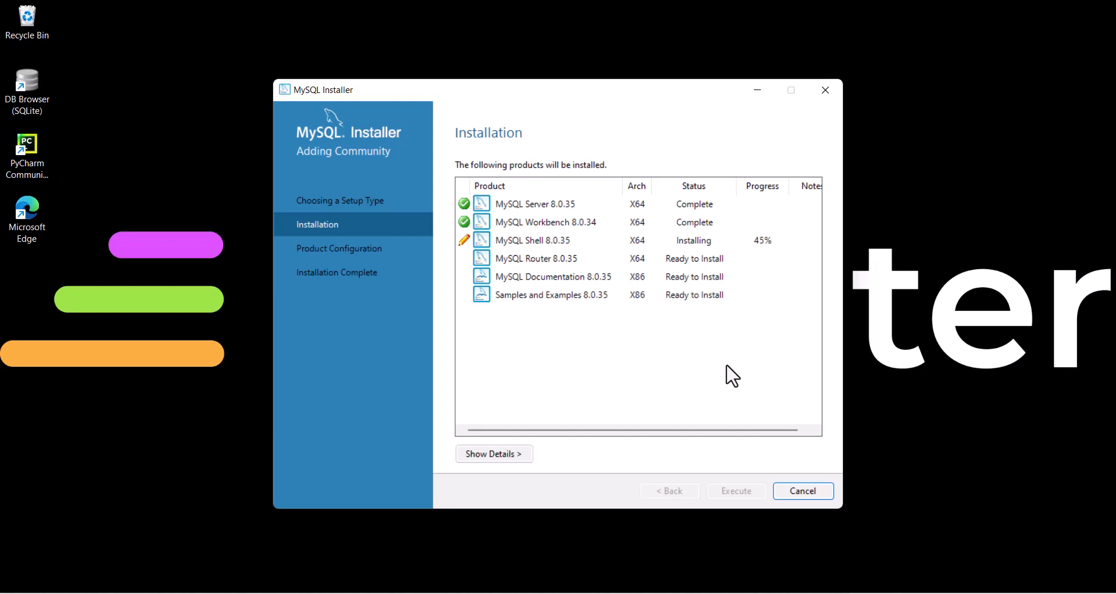
left_click_drag(619, 90, 603, 78)
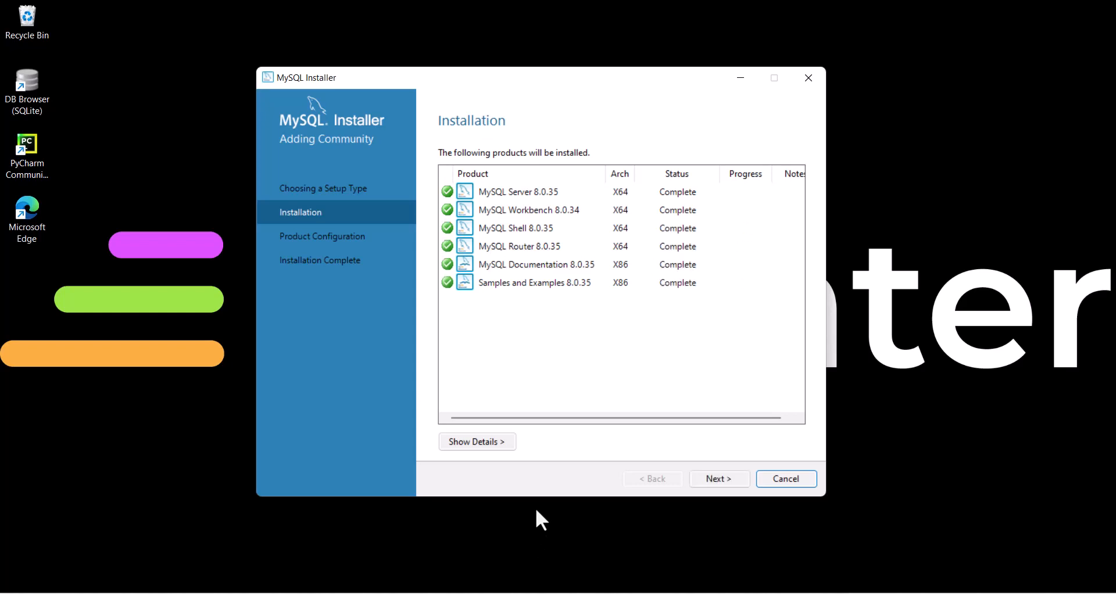
- Begin MySQL Server 8.0.35 configuration, keeping Development Computer on port 3306 and default authentication
left_click(719, 478)
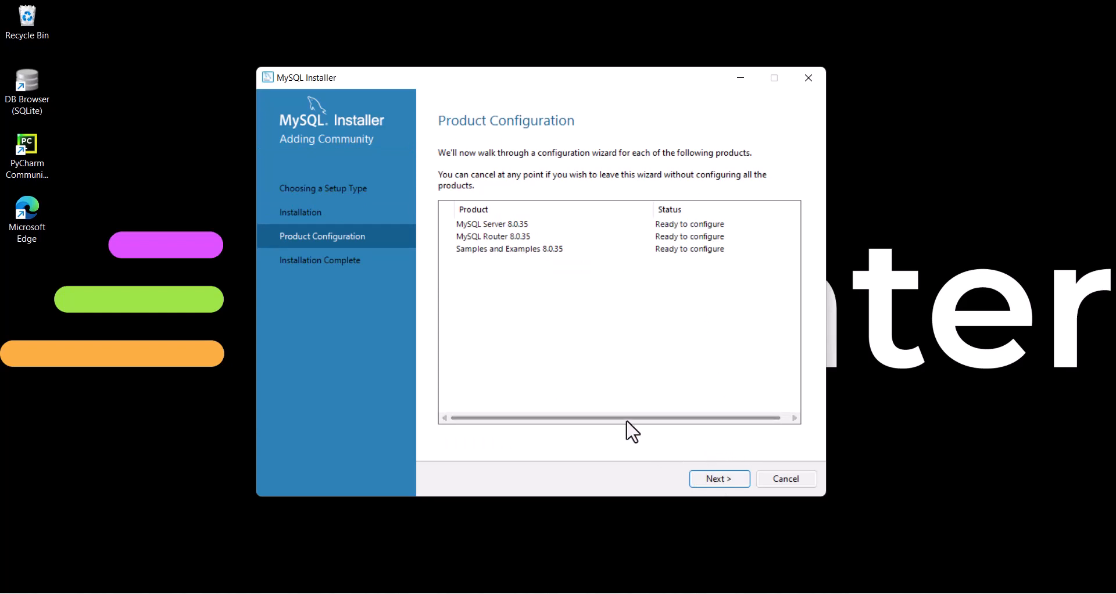
left_click(715, 476)
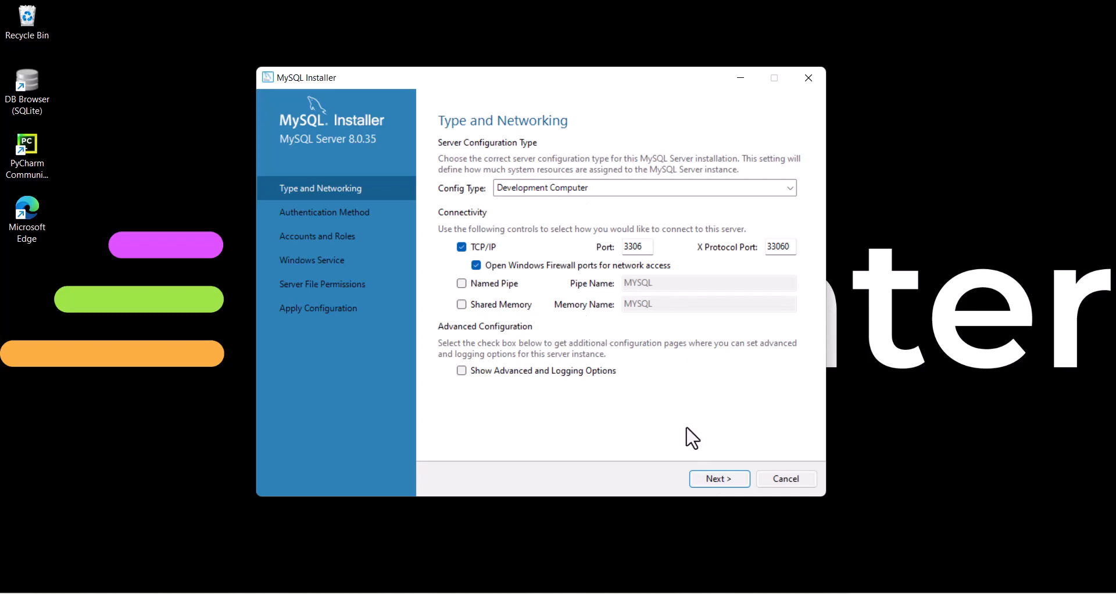
left_click(720, 480)
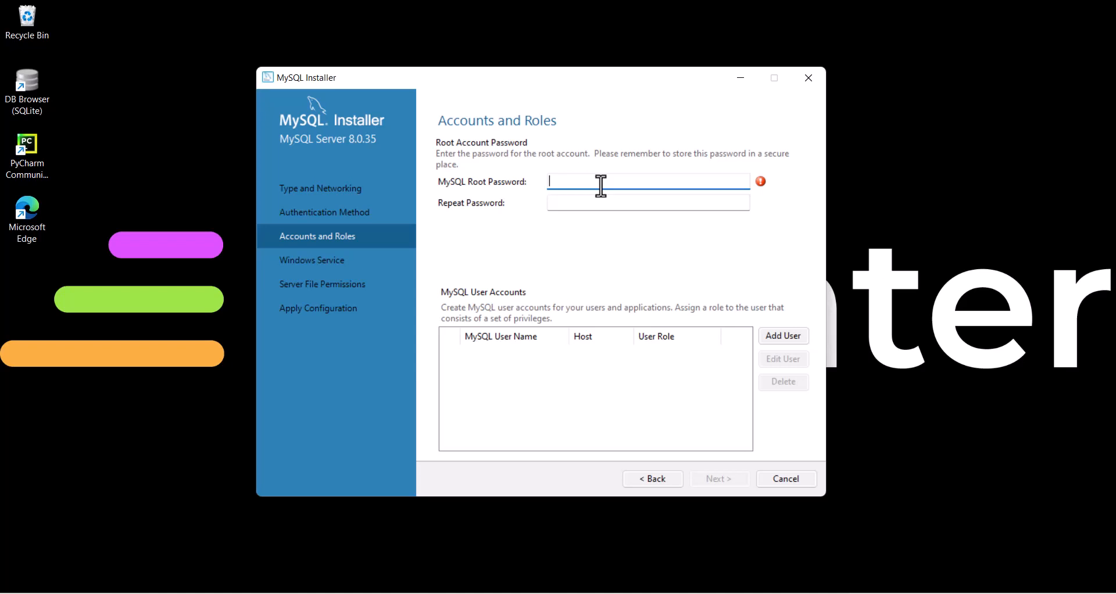
- Enter and confirm the root account password on the Accounts and Roles step
key("ctrl+v")
key("Tab")
key("ctrl+v")
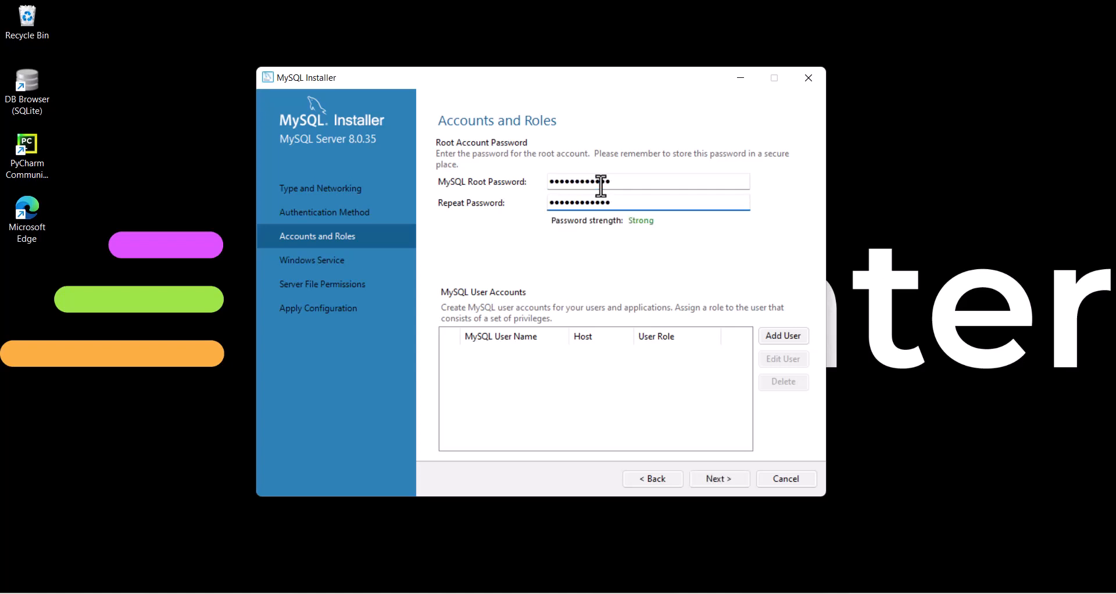
left_click(724, 477)
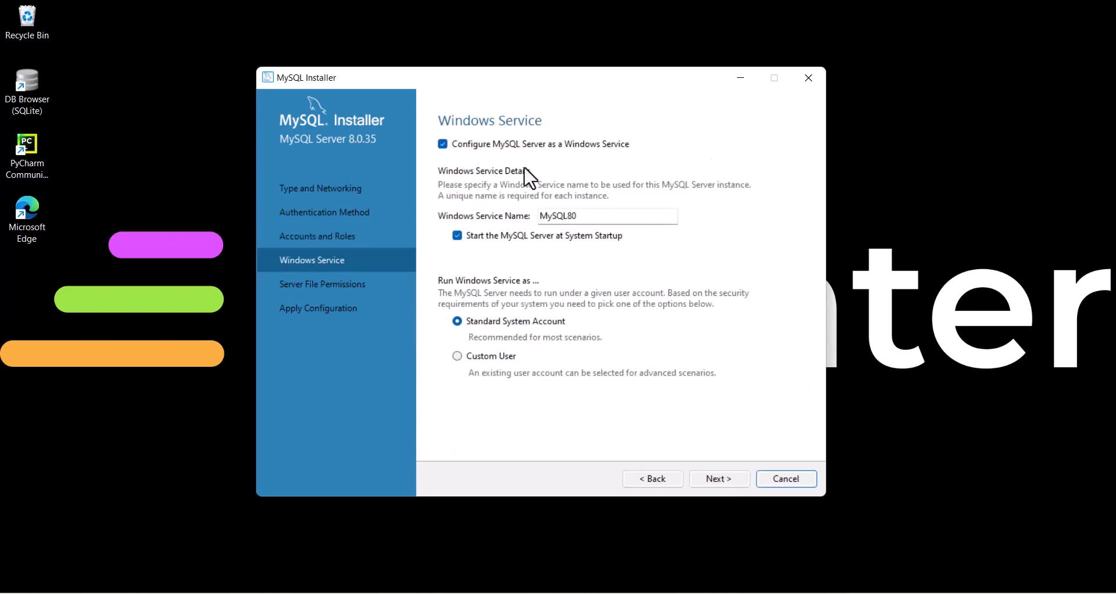
- Keep default Windows service and file permission settings and execute the server configuration
left_click(718, 483)
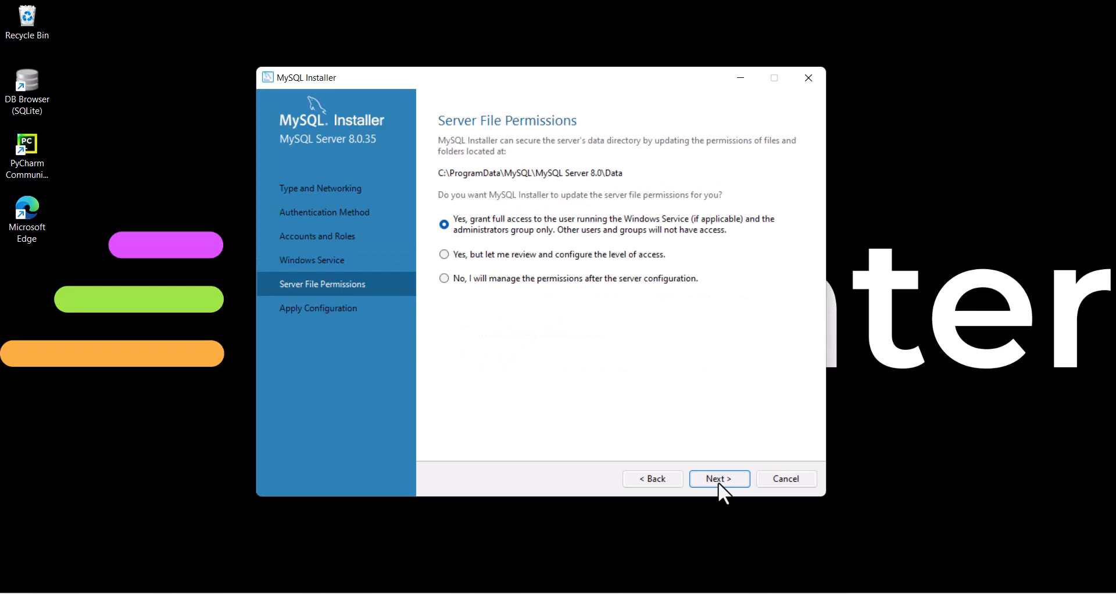
left_click(717, 479)
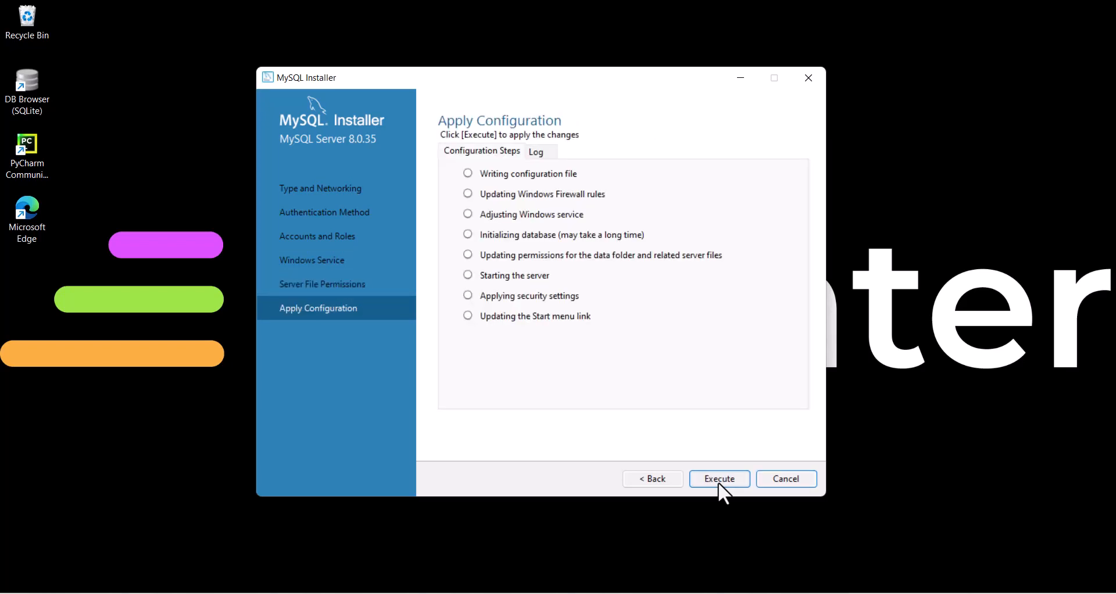
left_click(717, 481)
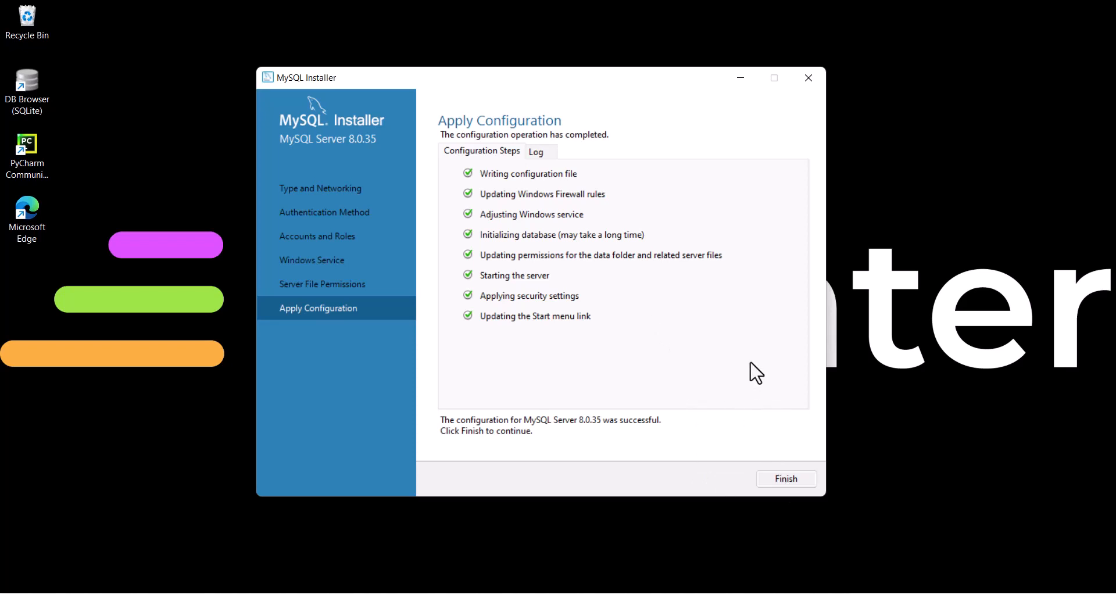
- Finish MySQL Router configuration without InnoDB Cluster bootstrapping
left_click(788, 476)
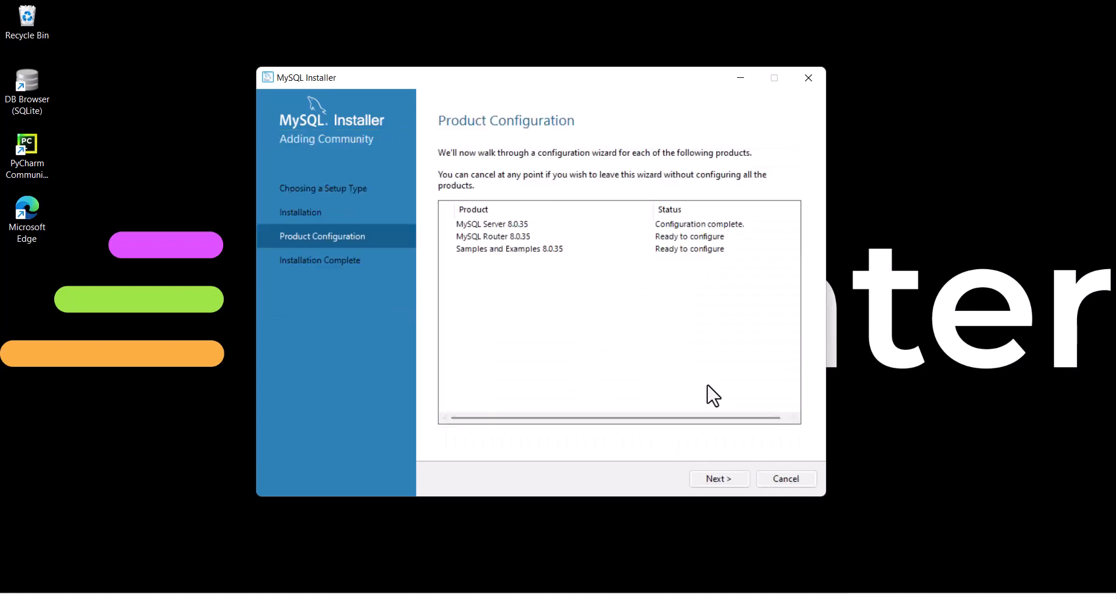
left_click(720, 474)
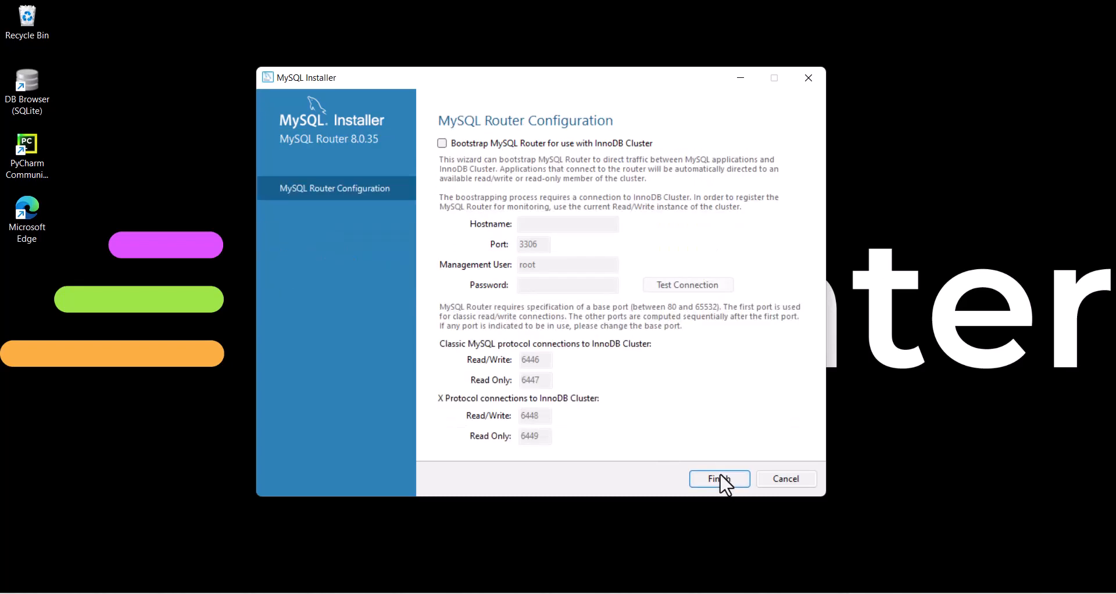
left_click(720, 477)
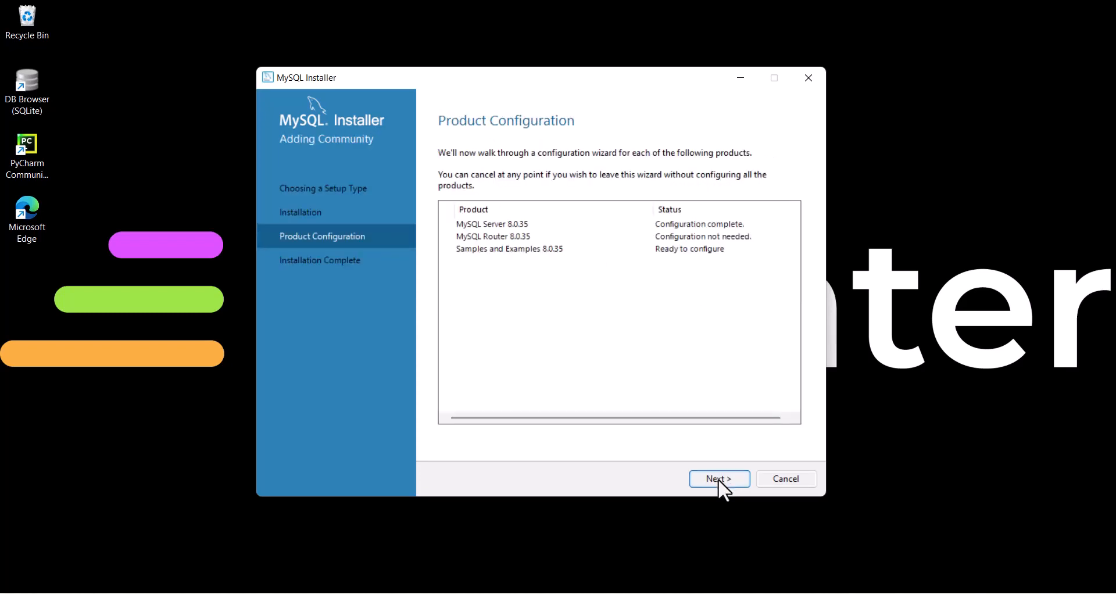
- Connect Samples and Examples to the server using the root password and check the connection
left_click(718, 479)
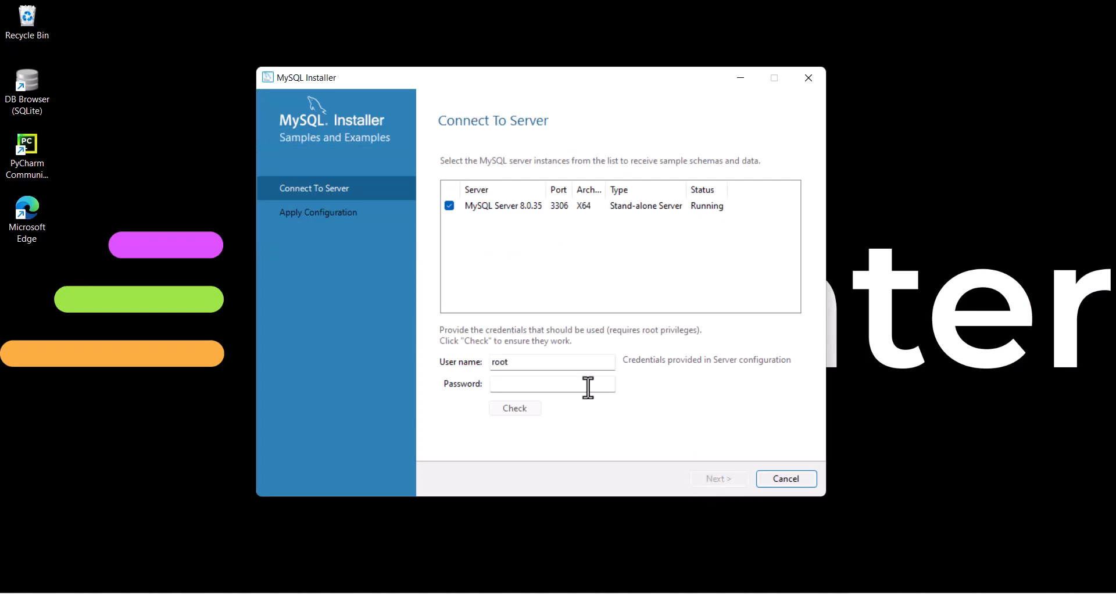
left_click(535, 383)
type("123456789")
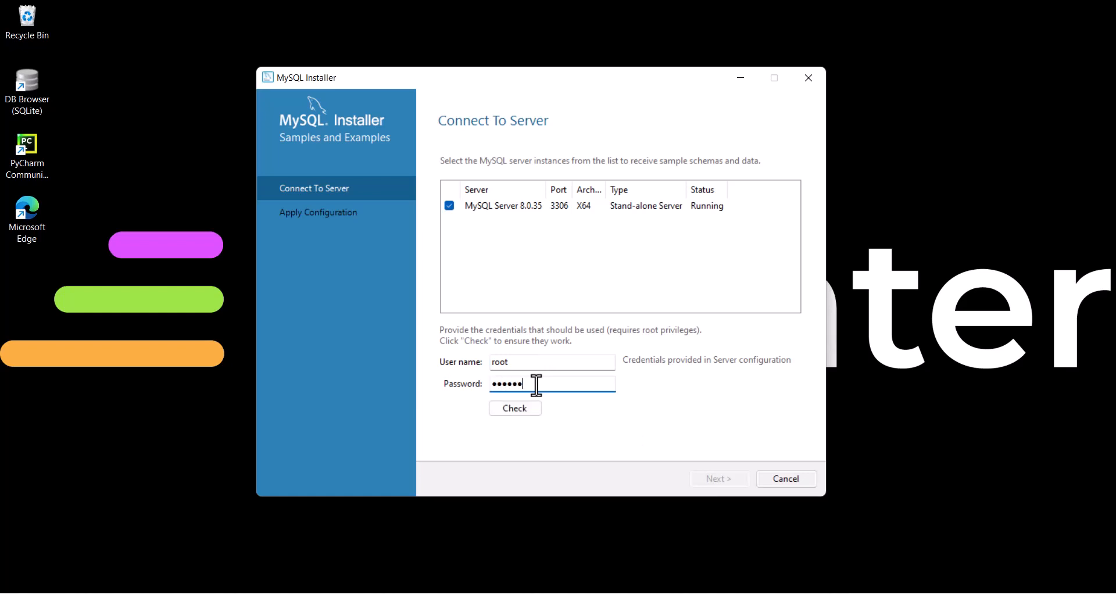
type("abc")
left_click(524, 411)
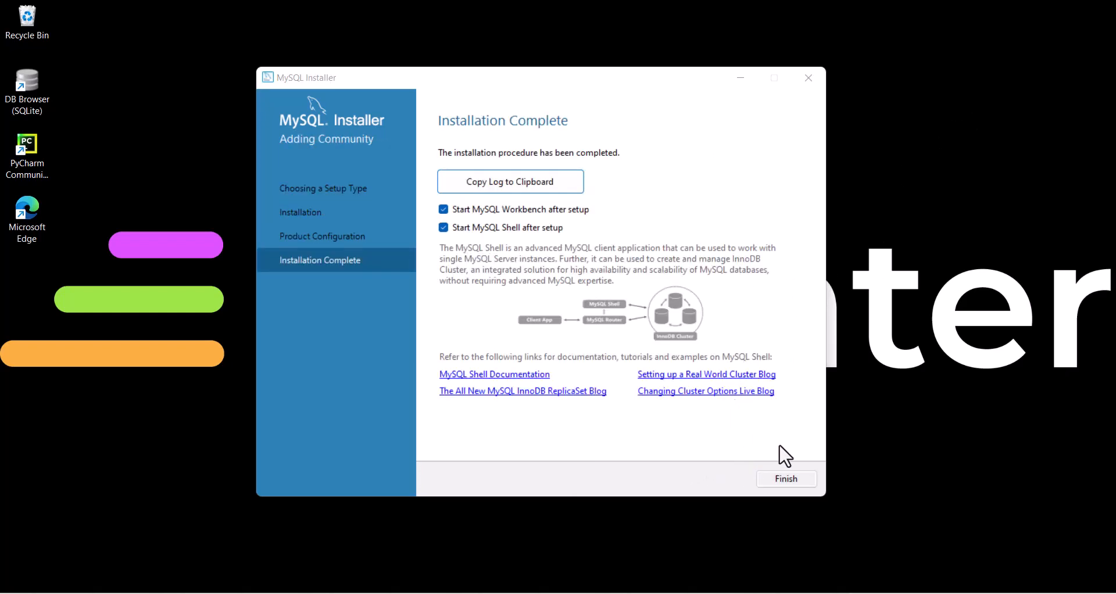
- Finish the installer with Start MySQL Workbench and Start MySQL Shell left checked
left_click(793, 477)
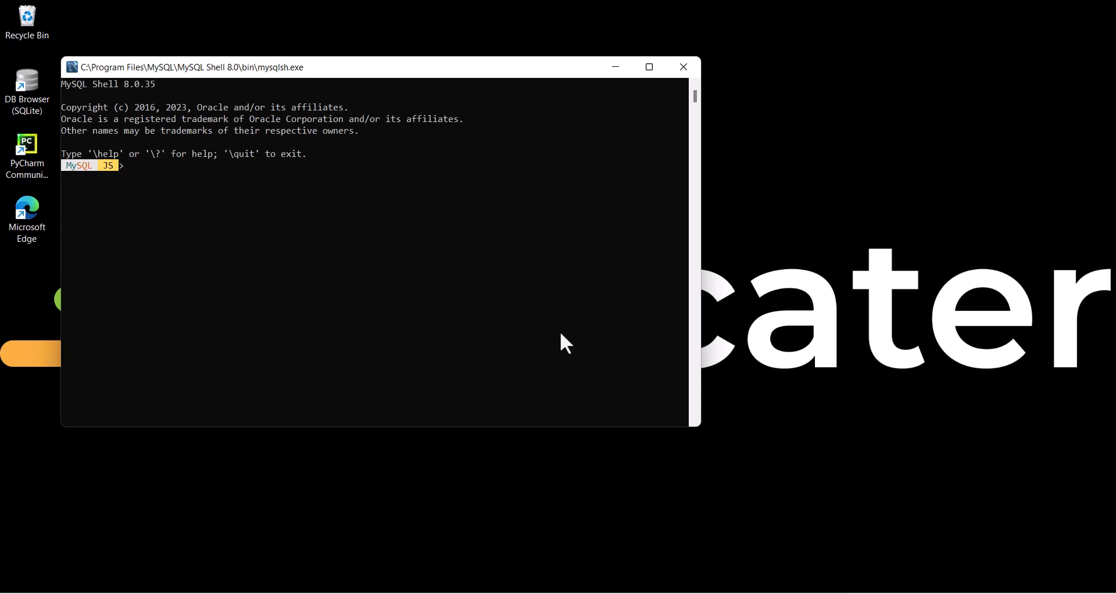
- Close MySQL Shell and maximize MySQL Workbench on its welcome page
left_click(684, 67)
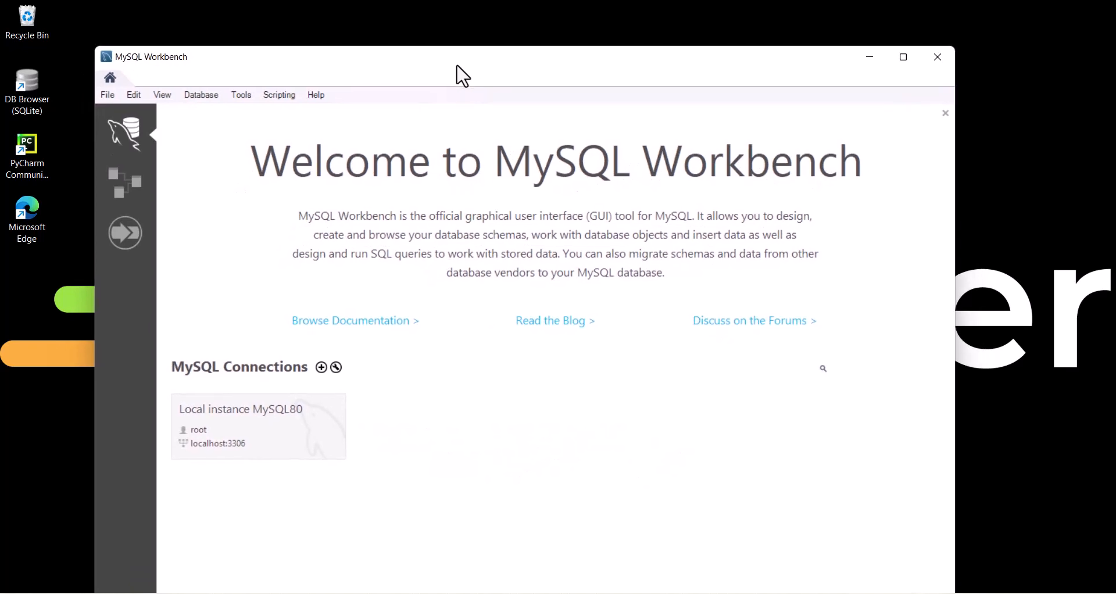
left_click(902, 57)
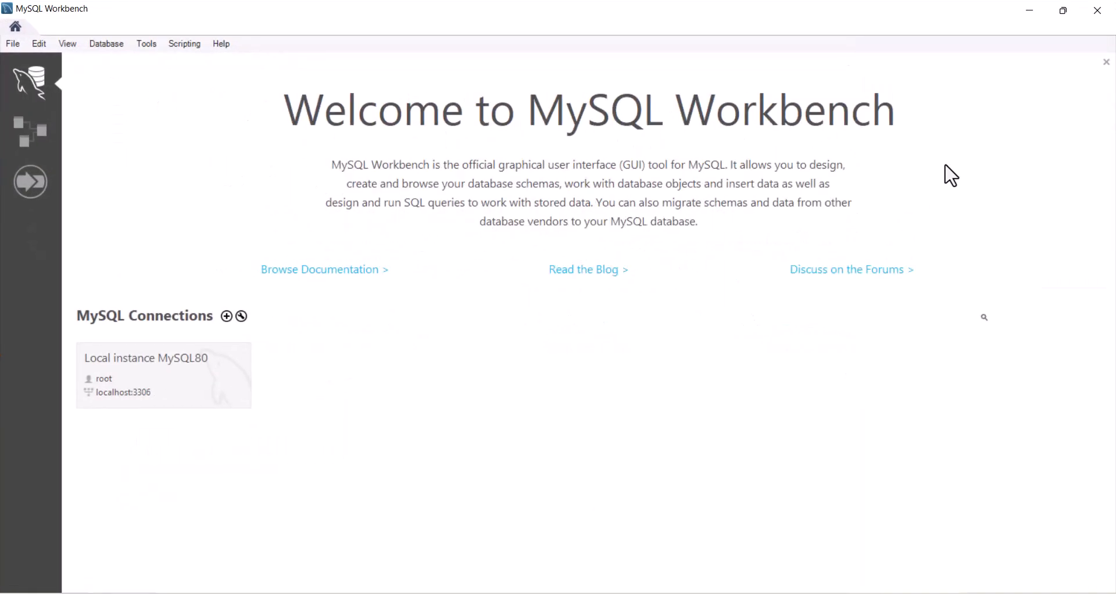